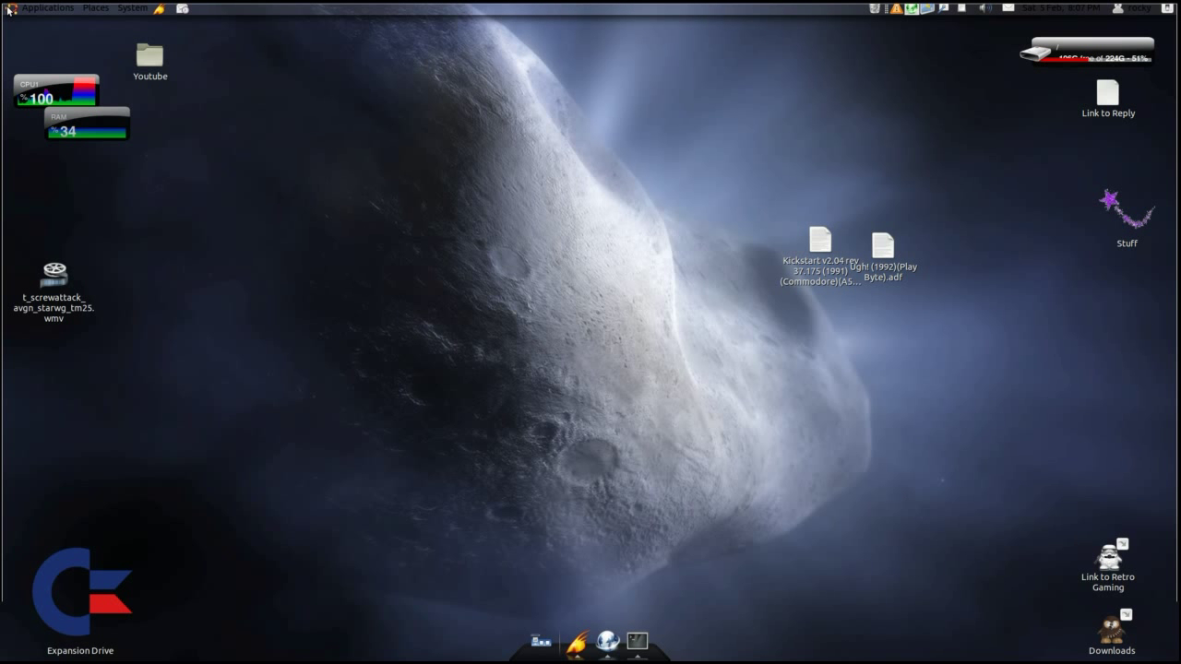
Step: Open the Ubuntu Software Centre and search its catalogue for "amiga"
click(9, 10)
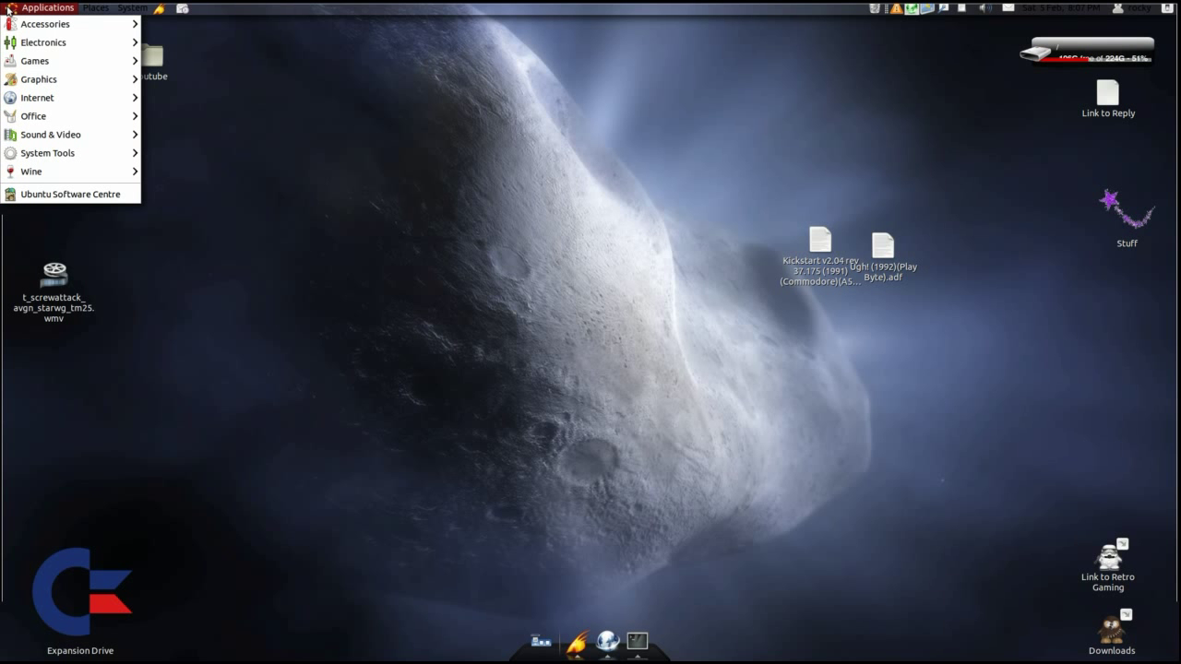
click(109, 195)
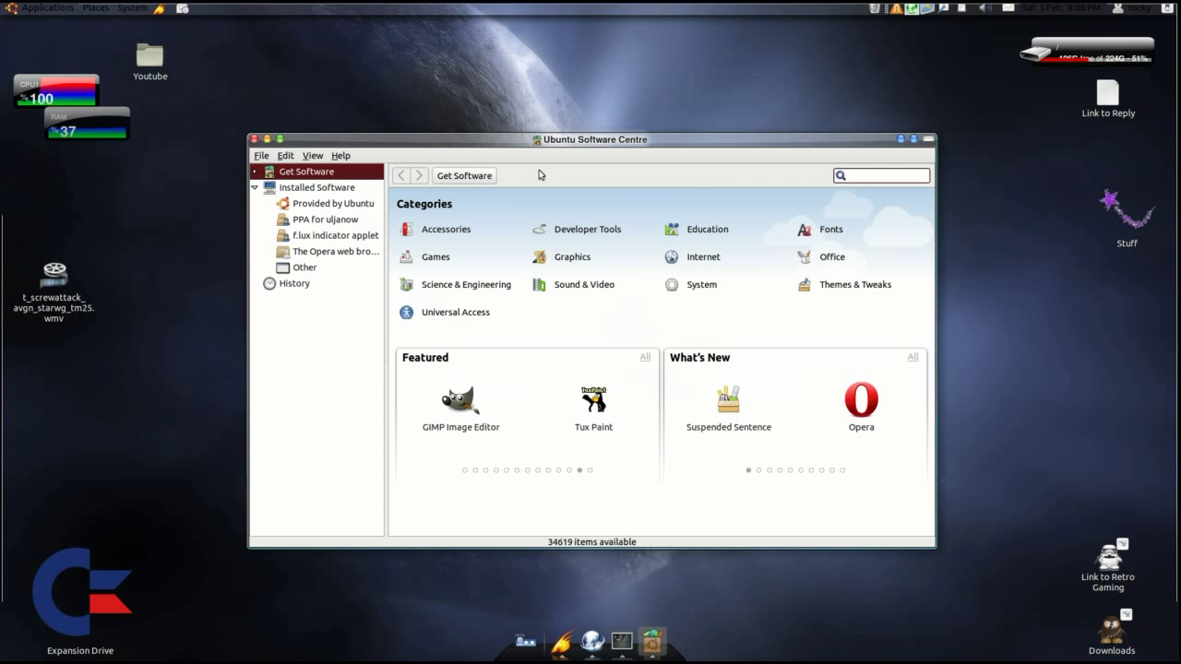
click(899, 176)
text(amig)
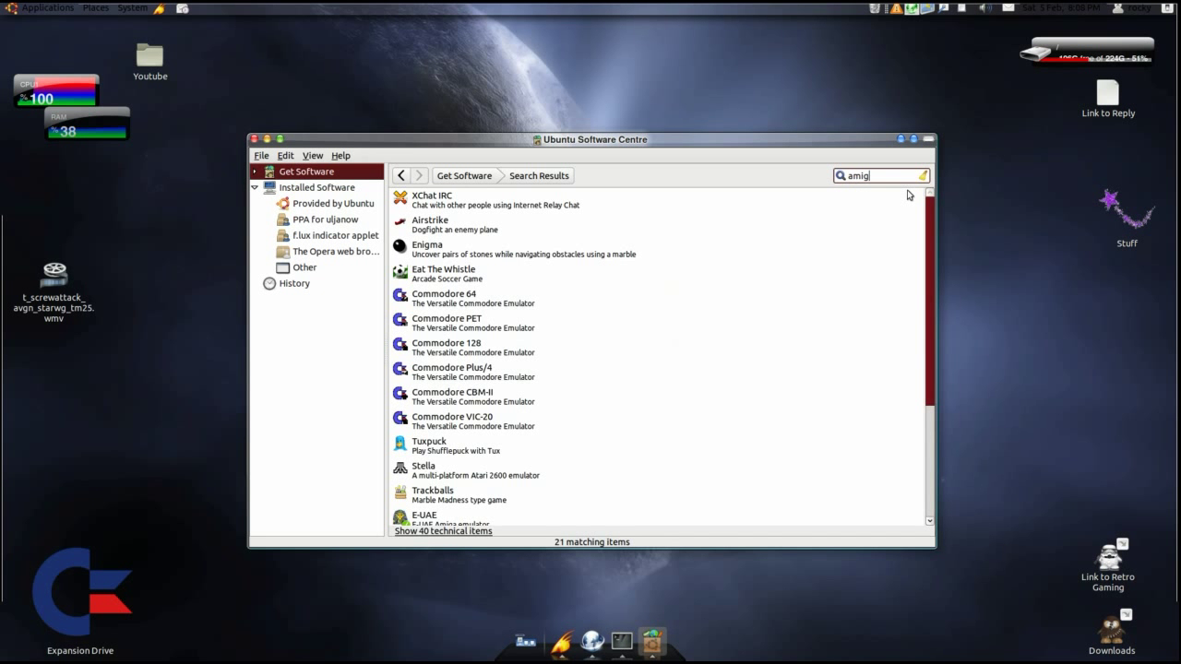
text(a)
Step: Find the UAE Amiga emulator in the search results, select its entry, and close the software centre
scroll(782, 289, down, 1)
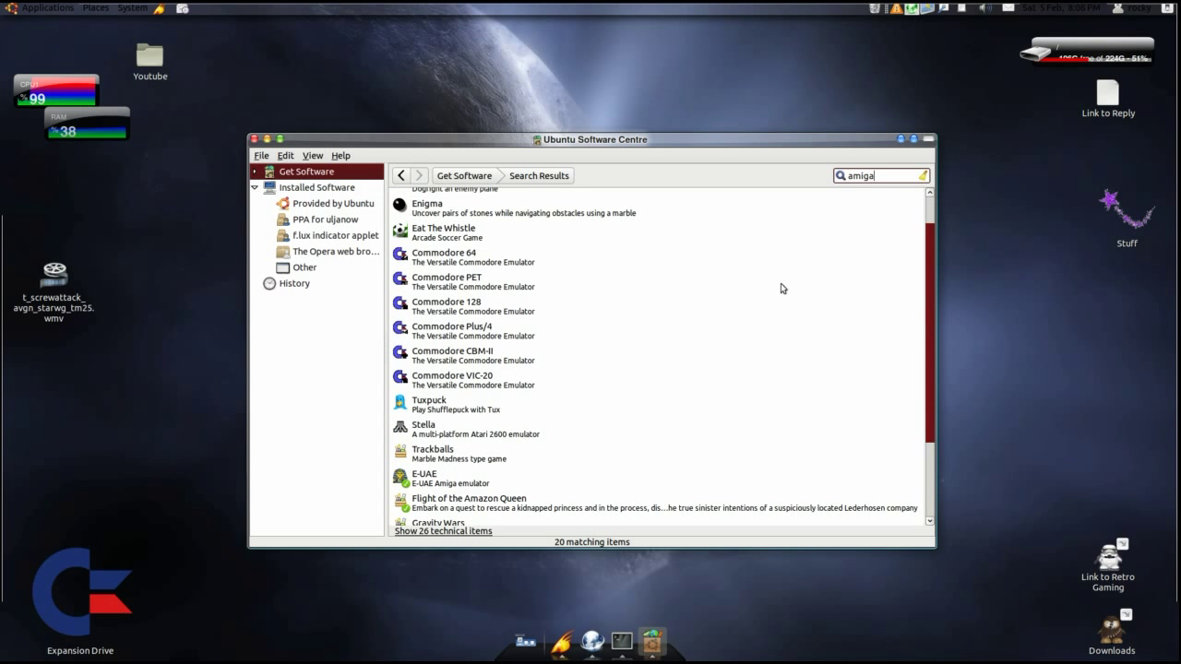
scroll(782, 289, down, 3)
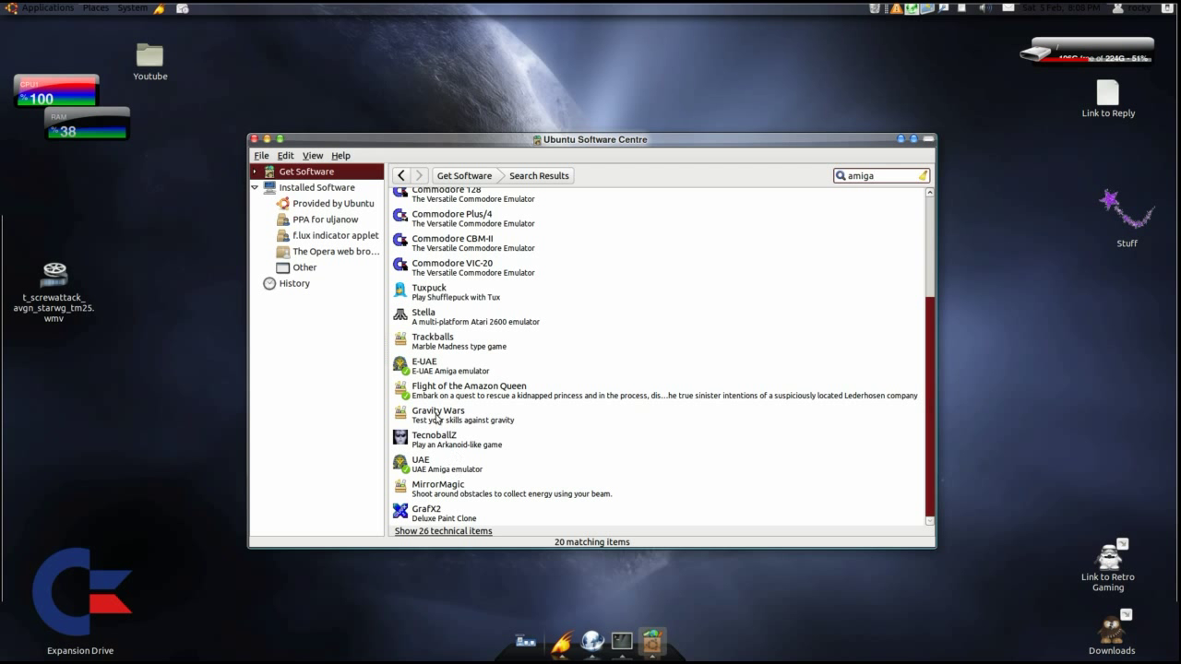
click(435, 467)
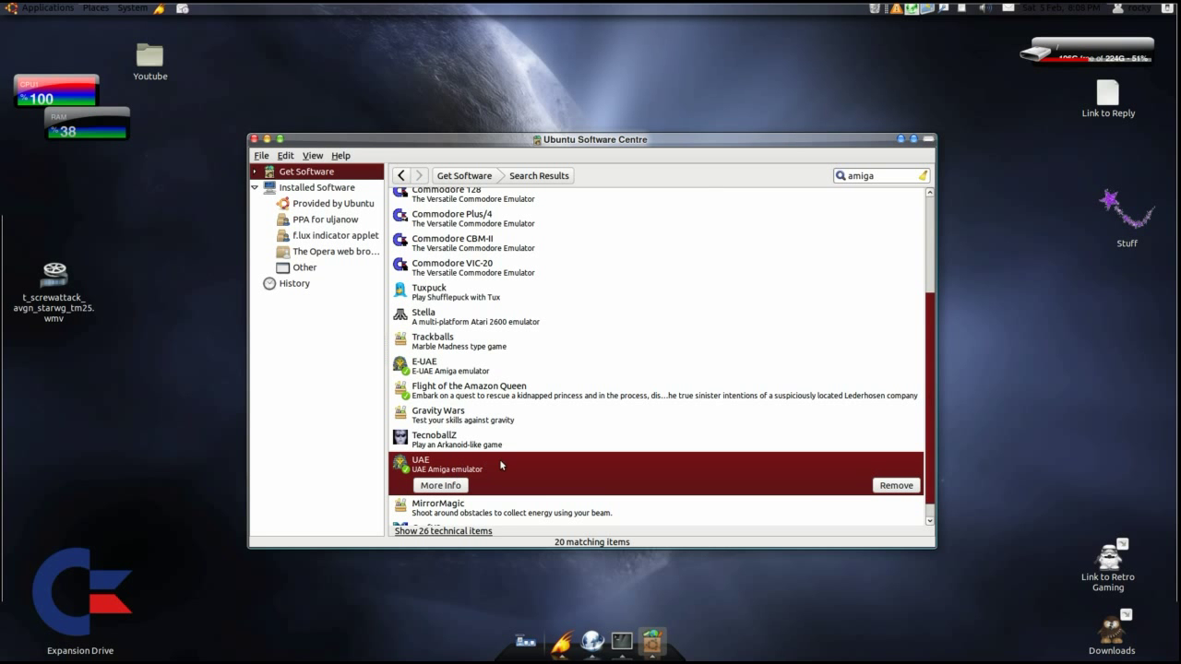
click(253, 139)
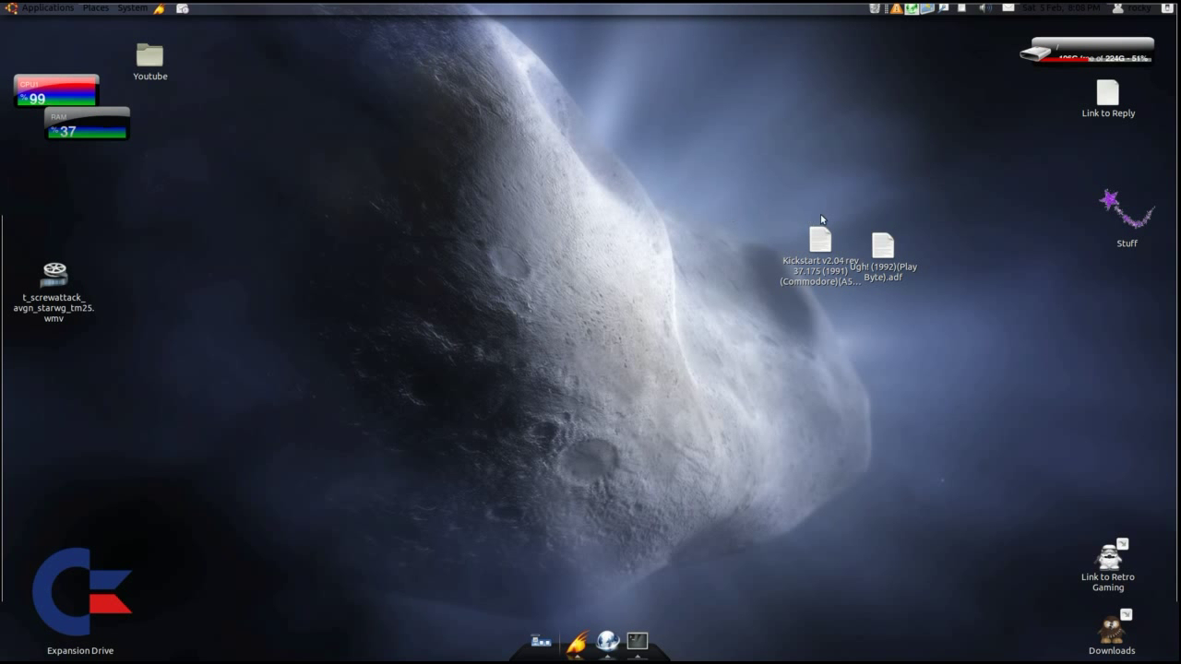
Step: Check the full name of the Kickstart v2.04 ROM file on the desktop and launch the UAE emulator
click(820, 241)
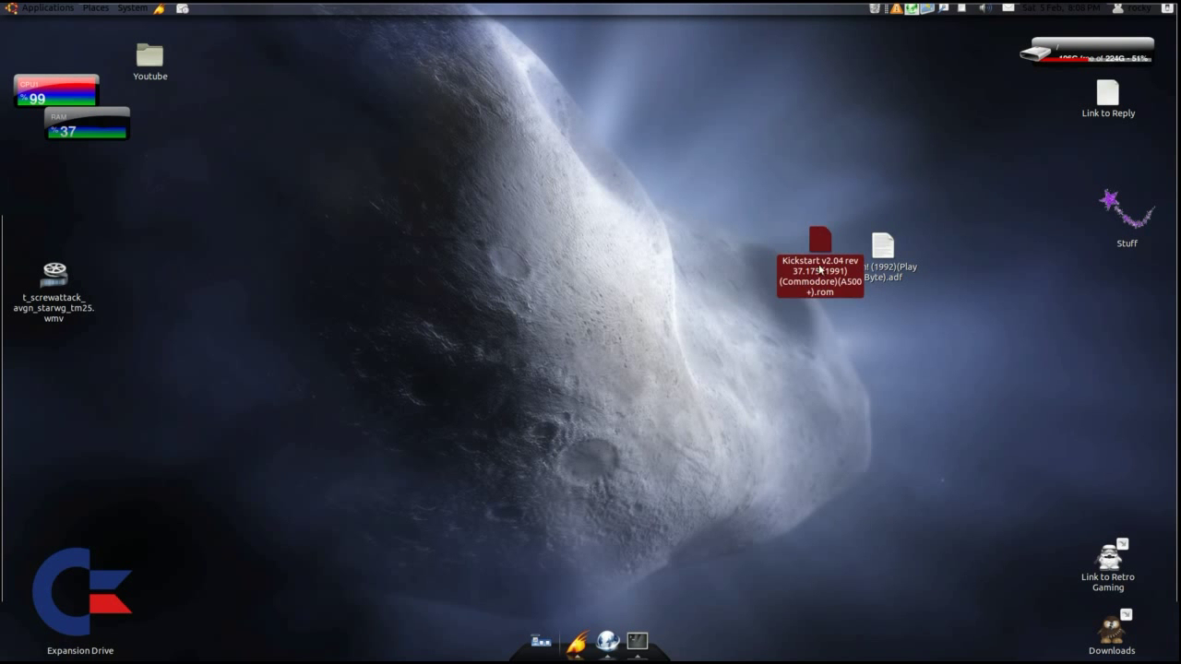
click(677, 404)
click(15, 9)
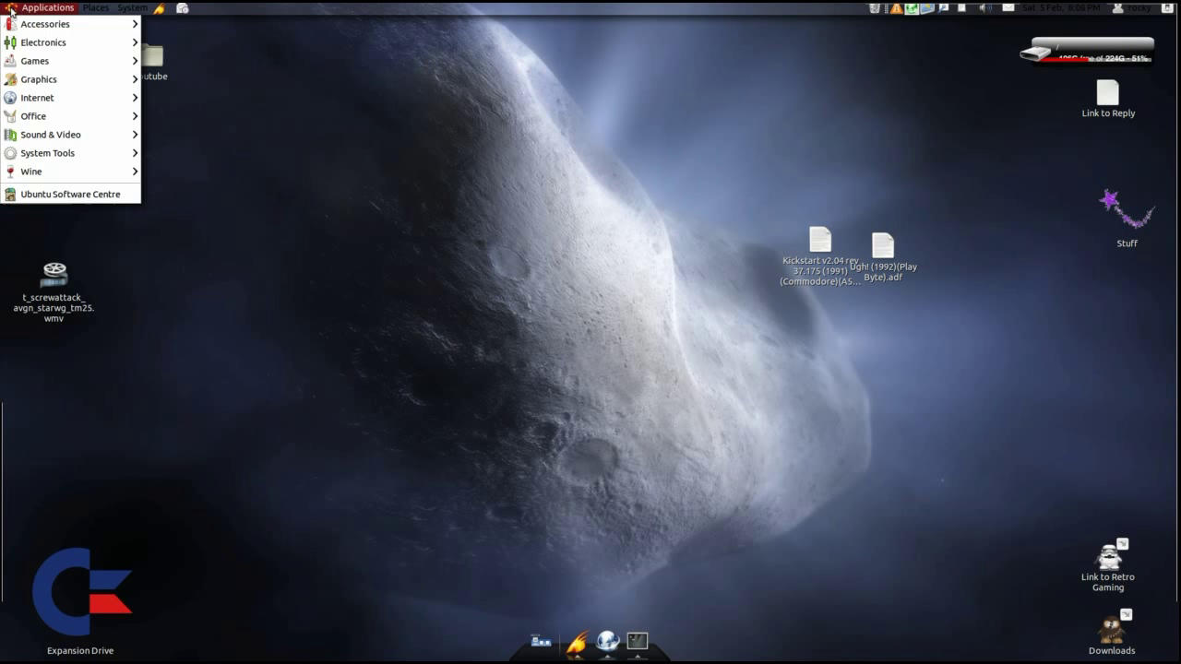
mouse_move(68, 169)
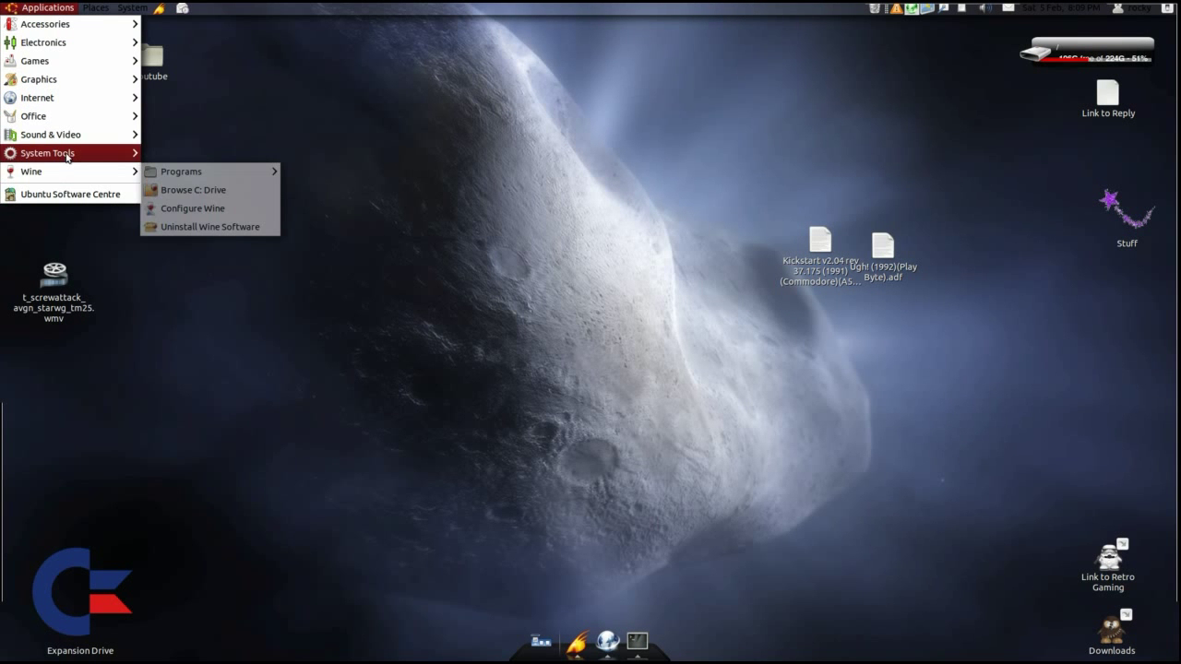
click(162, 211)
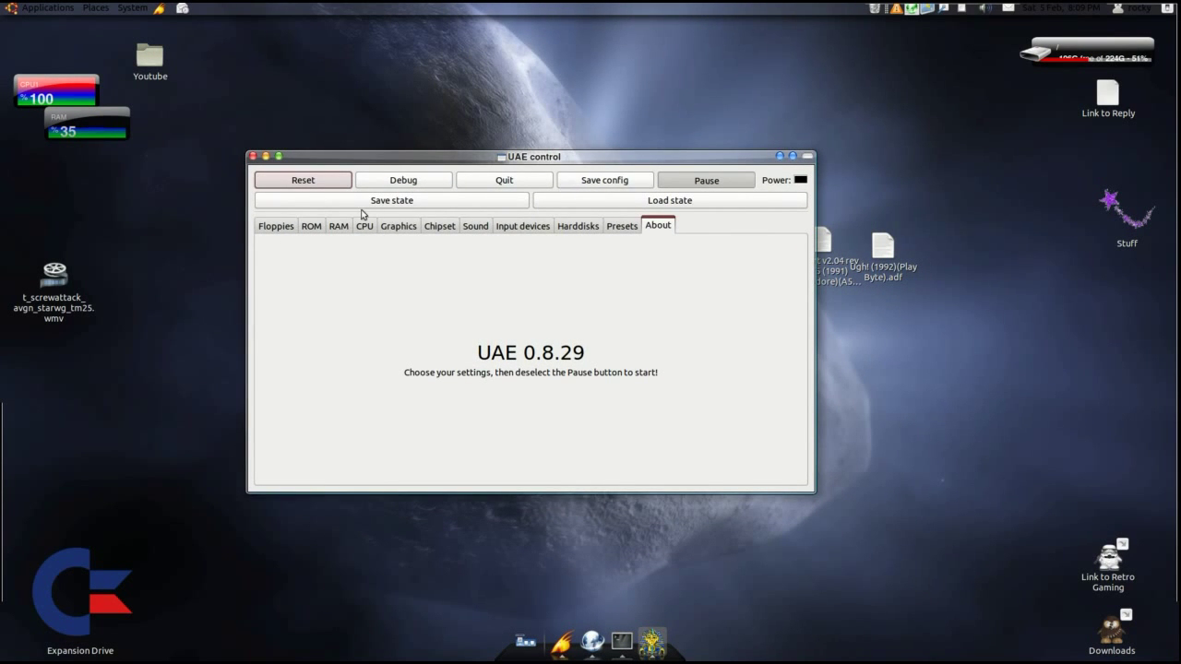
Step: Review the emulator's ROM and RAM settings, moving the UAE control window clear of the Kickstart ROM file on the desktop
click(312, 227)
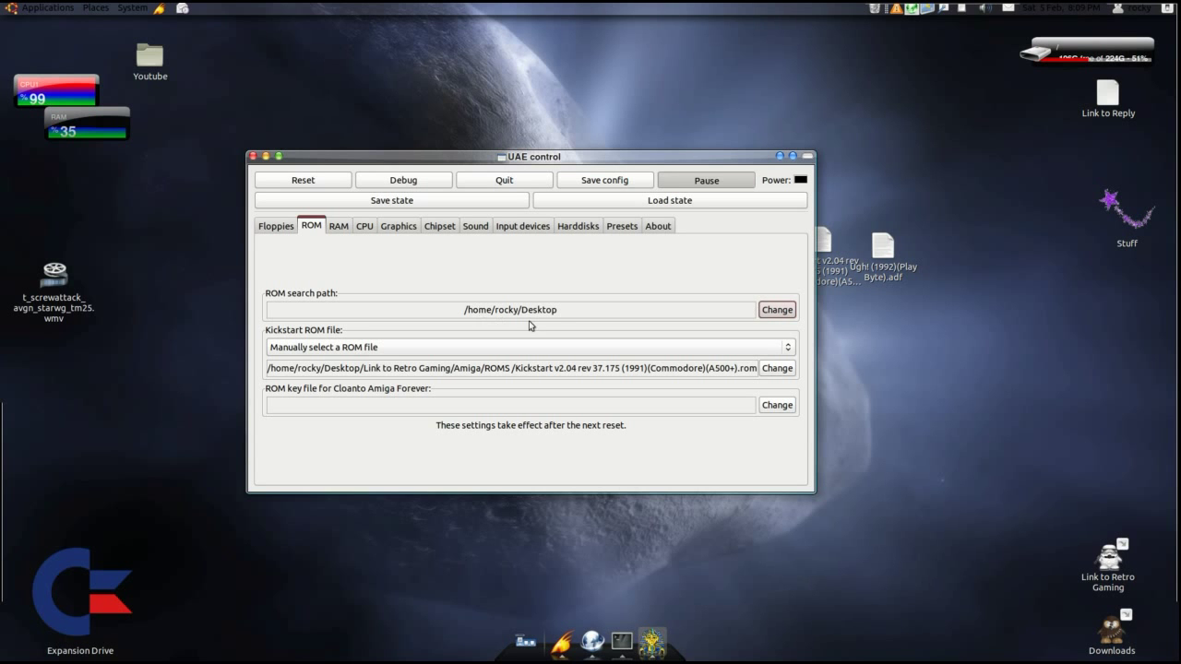
drag(534, 158, 461, 140)
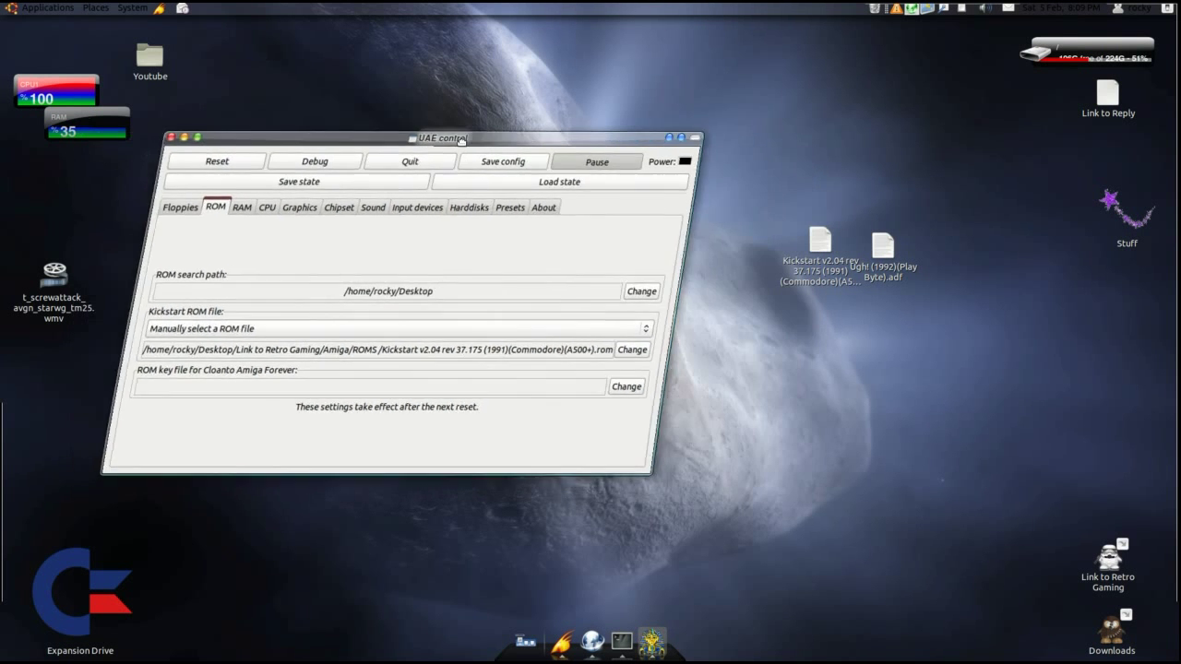
click(820, 241)
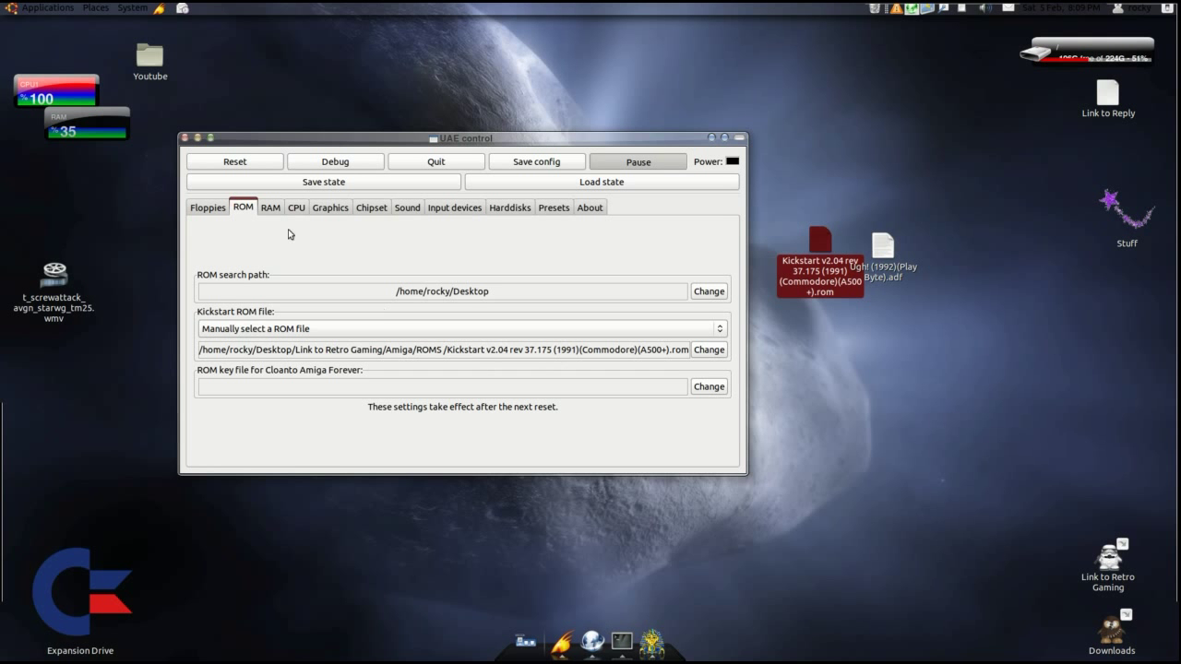
click(272, 206)
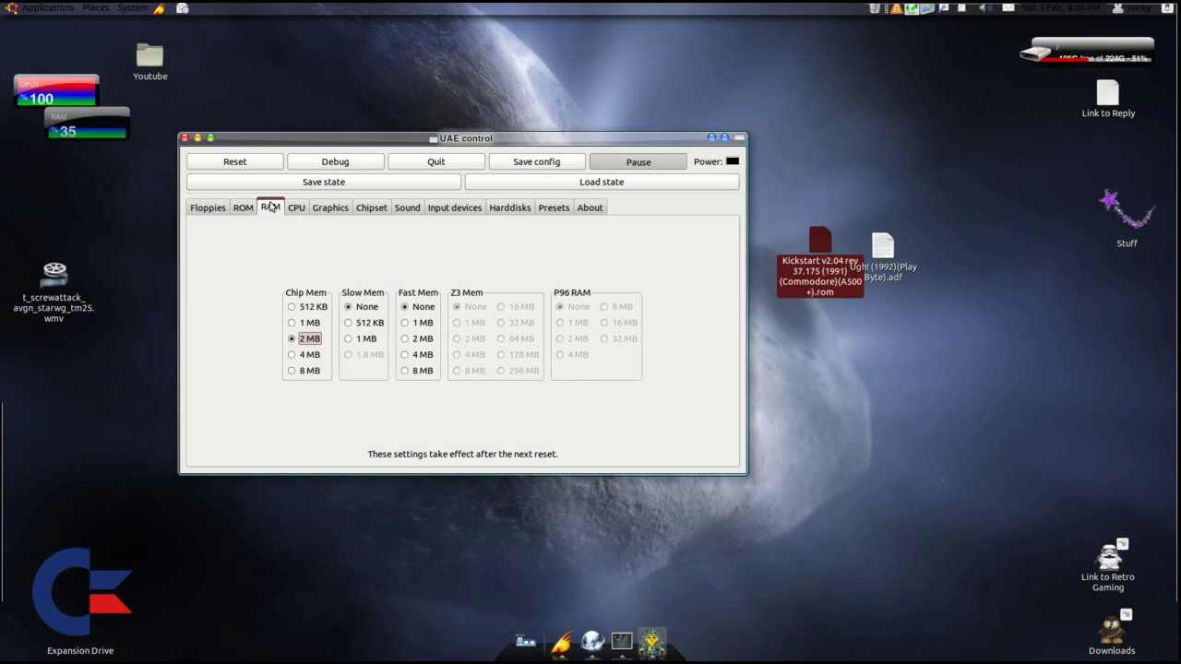
Step: Insert the disk image "Ugh! (1992)(Play Byte).adf" from the Desktop into floppy drive DF0
click(205, 208)
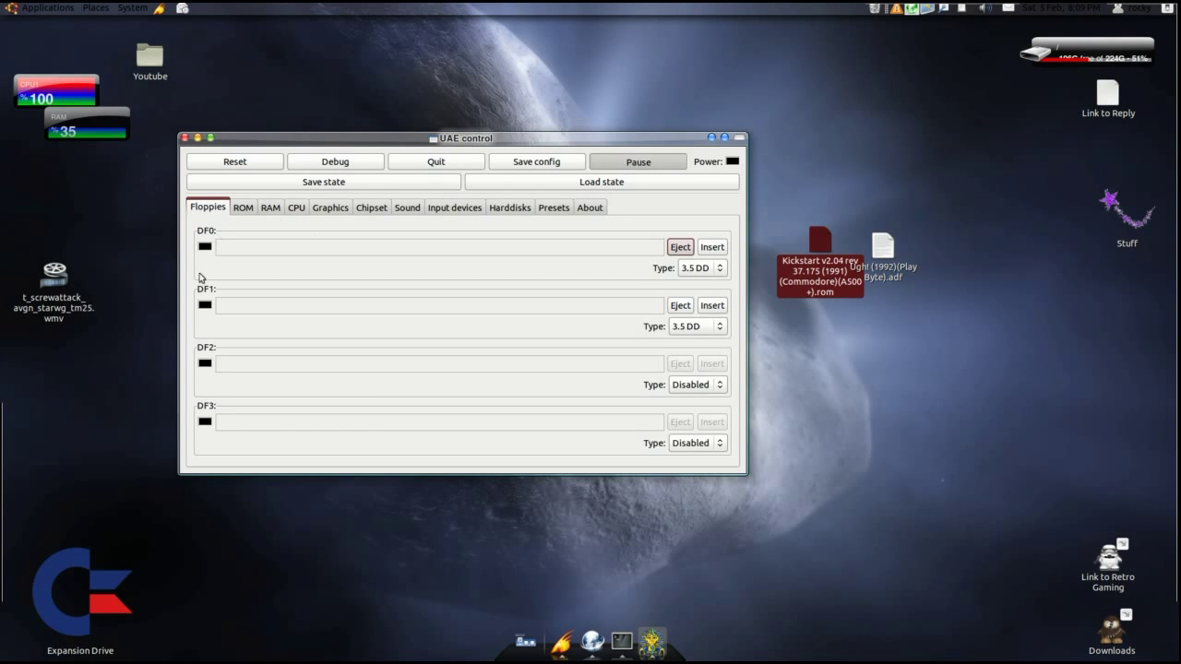
click(711, 247)
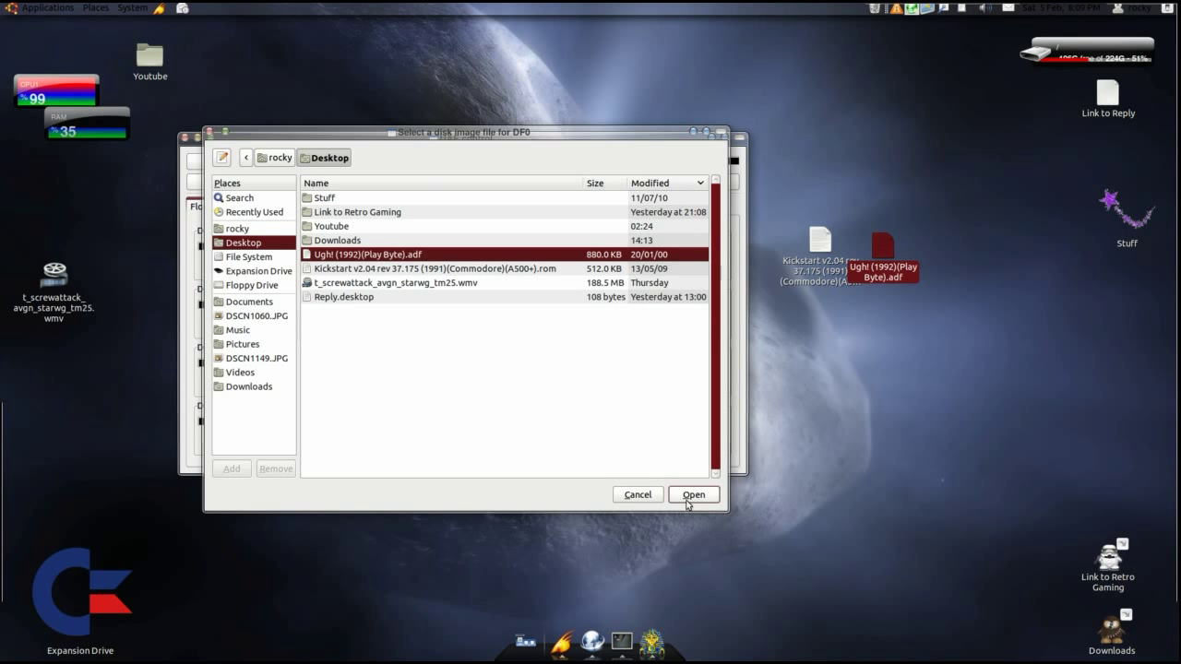
click(692, 496)
Step: Set the emulated Amiga's chip memory to 1 MB and its CPU type to 68000
click(264, 212)
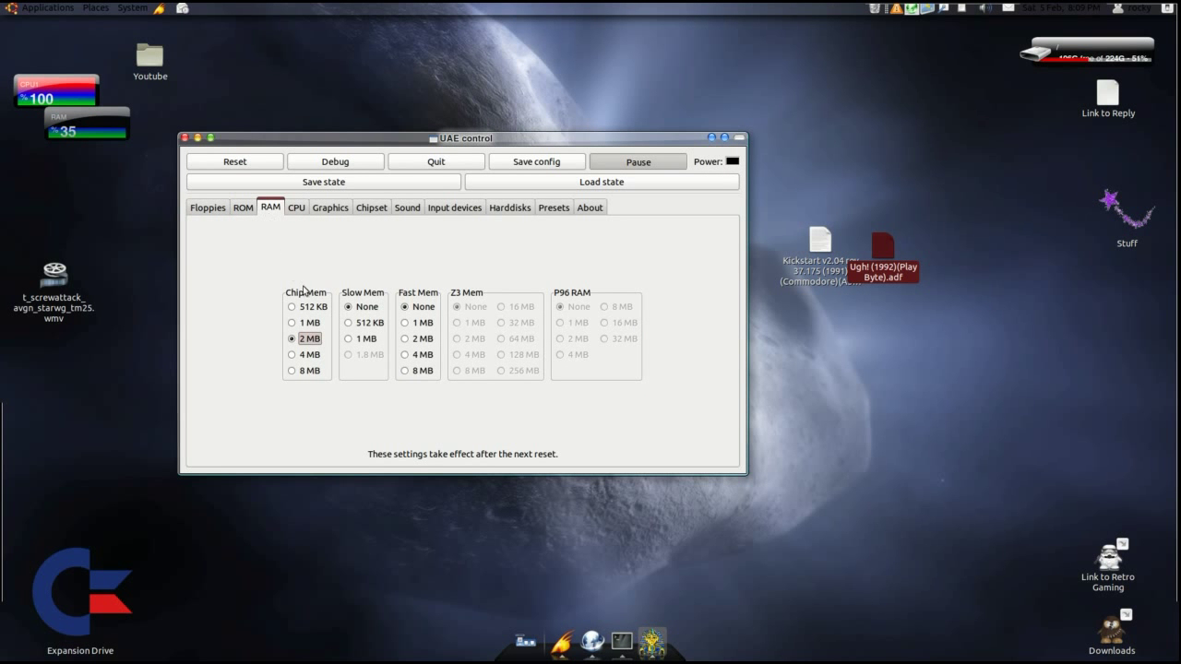
click(299, 323)
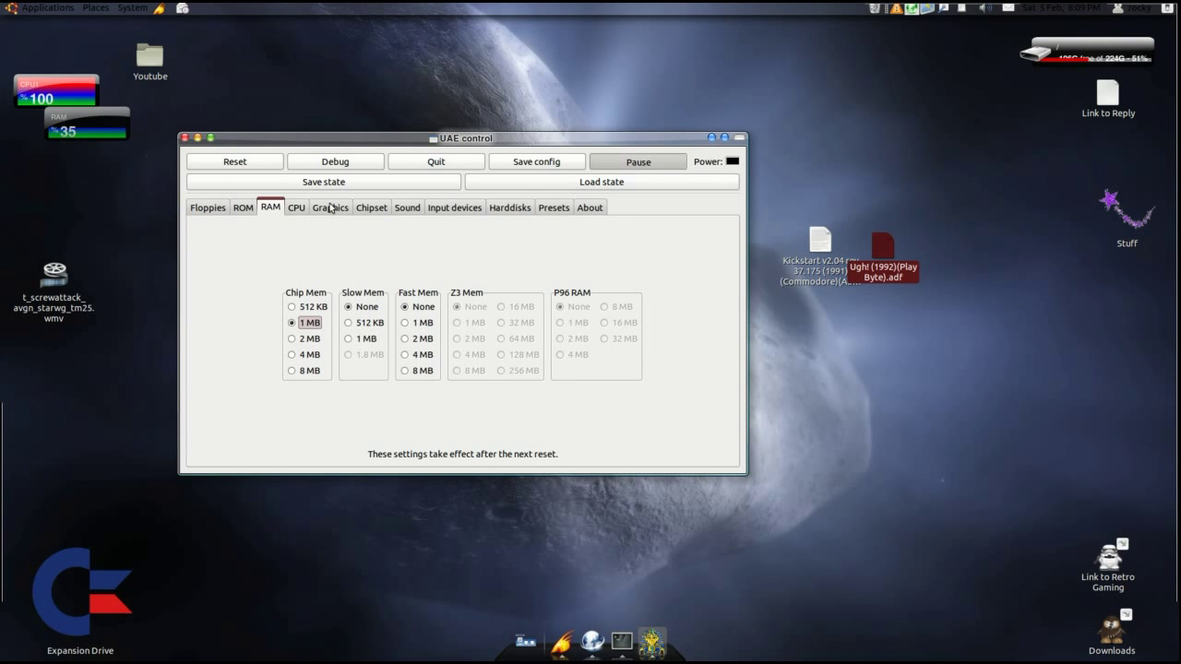
click(297, 208)
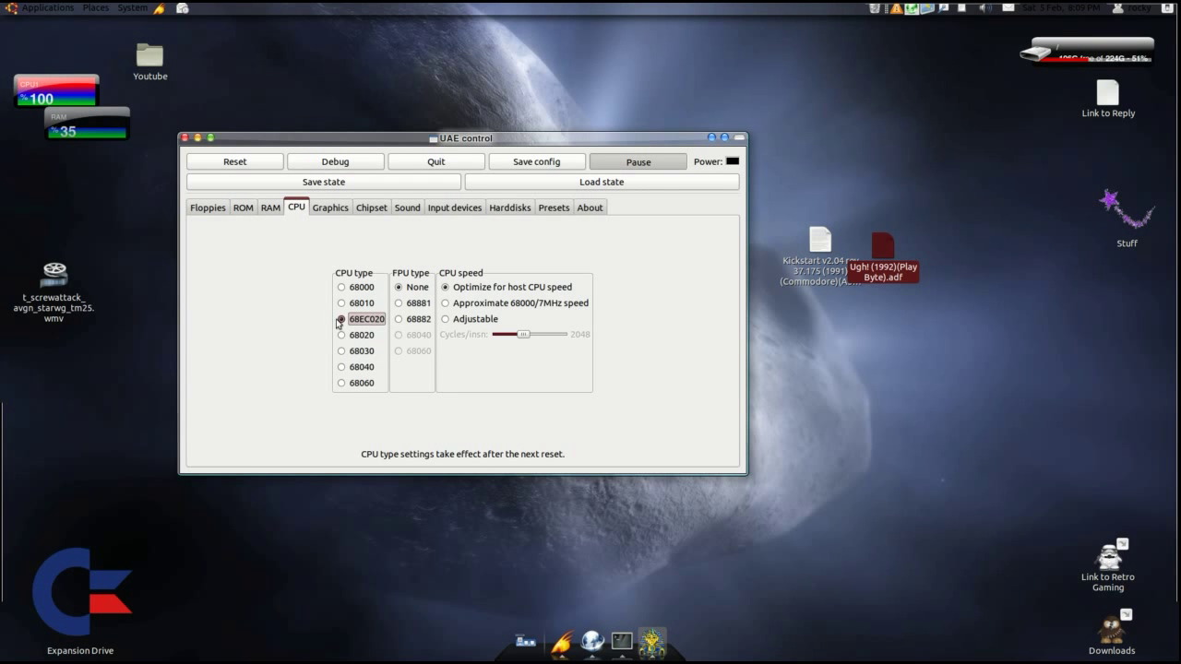
click(341, 288)
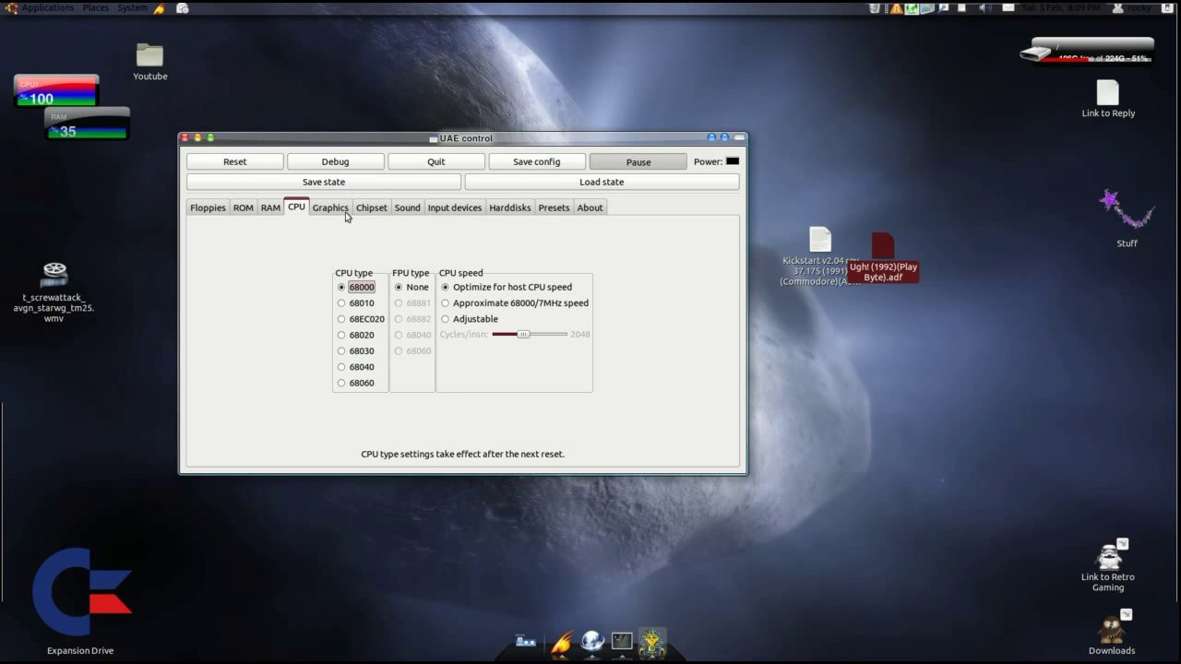
Step: Set the fullscreen mode resolution to 400x300 in the graphics settings
click(341, 212)
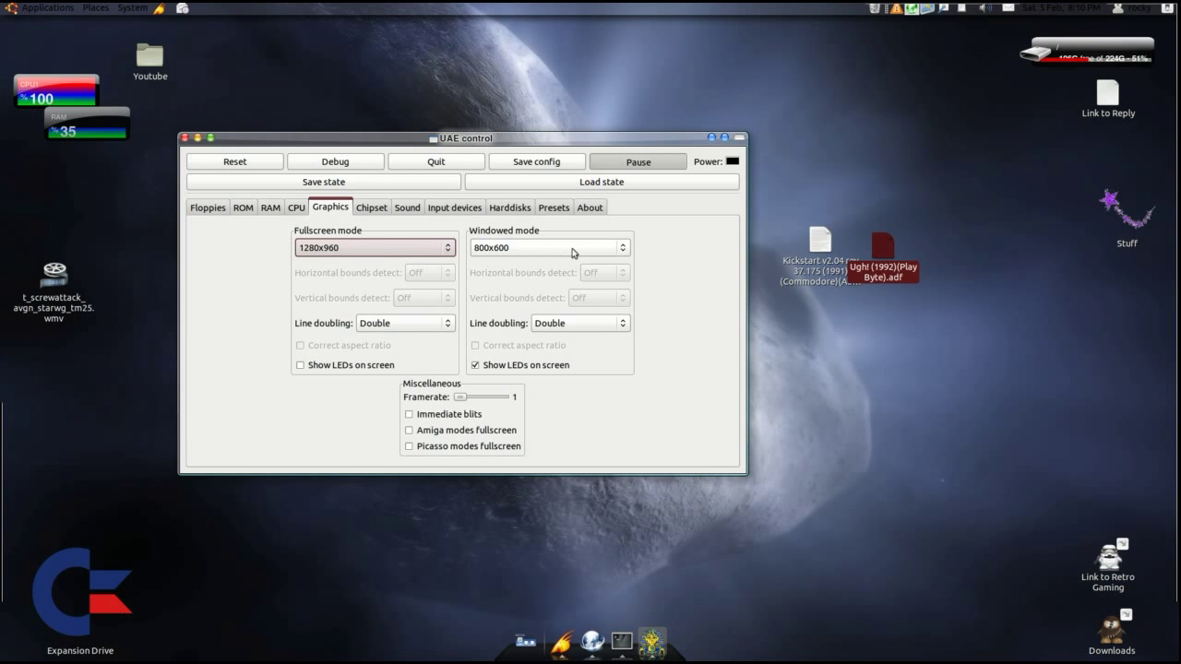
click(427, 247)
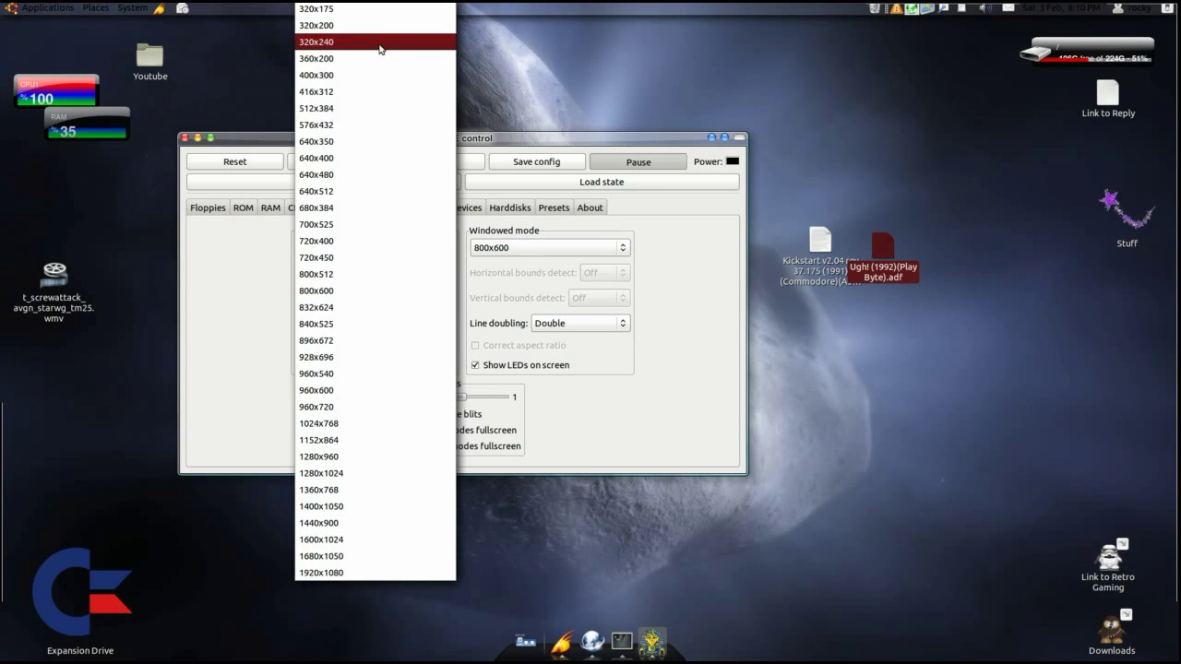
click(386, 71)
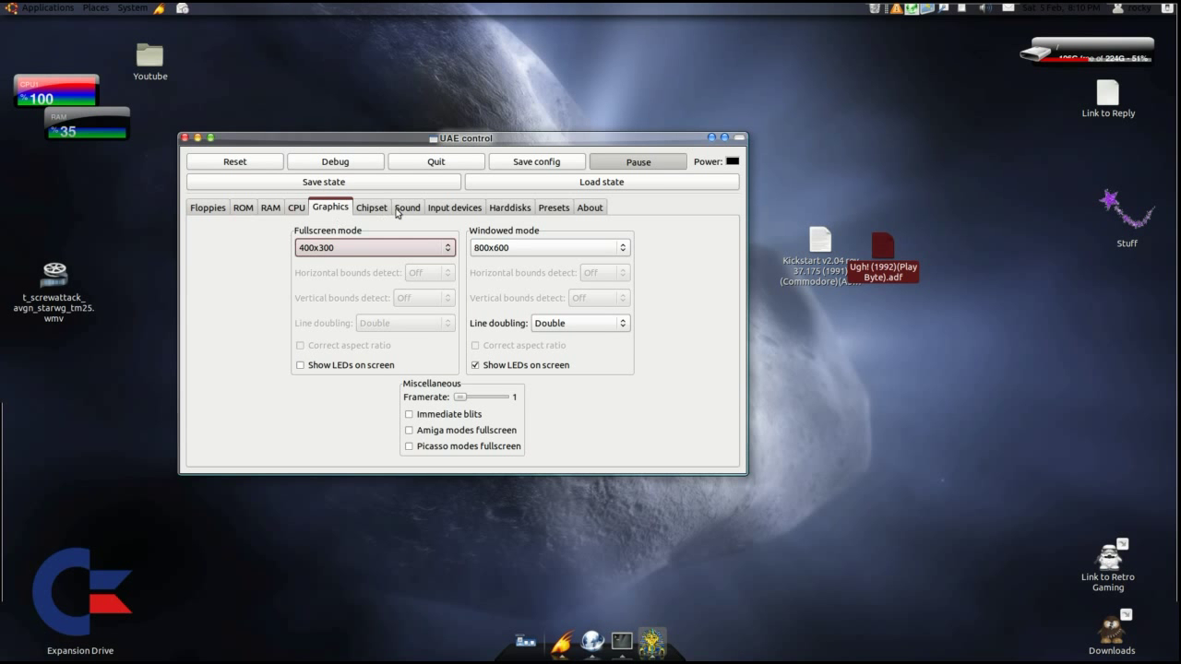
Step: Review the chipset, sound, input device, hard disk and preset settings of the emulator
click(388, 212)
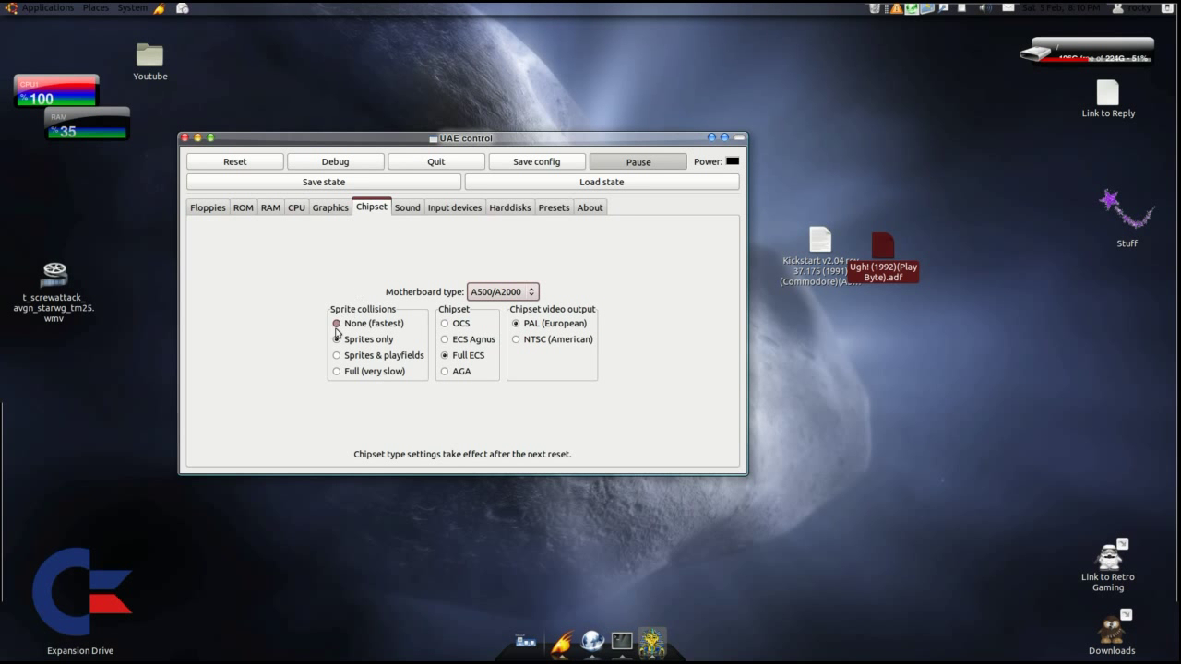
click(407, 208)
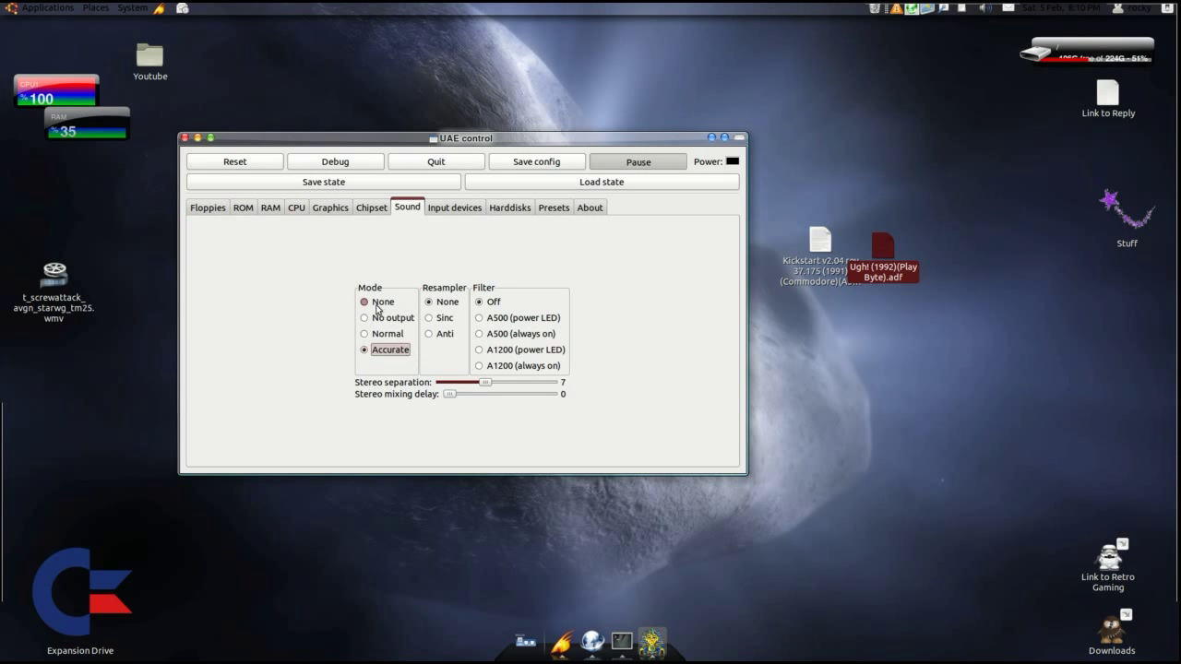
click(439, 207)
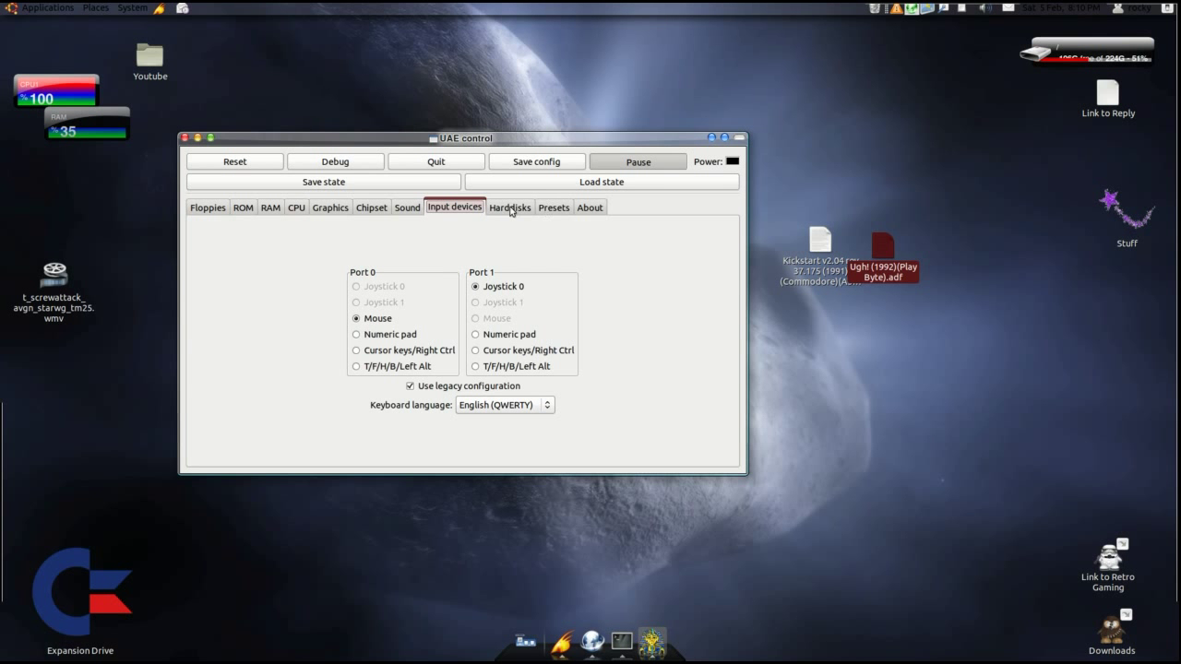
click(510, 209)
click(580, 209)
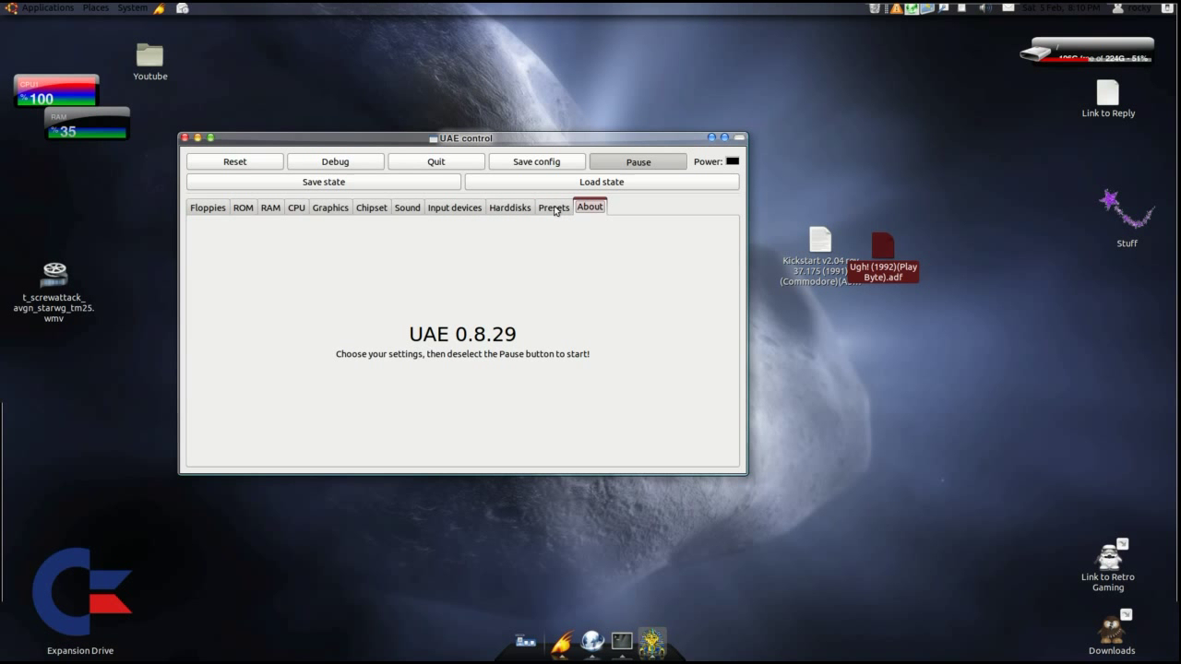
click(554, 208)
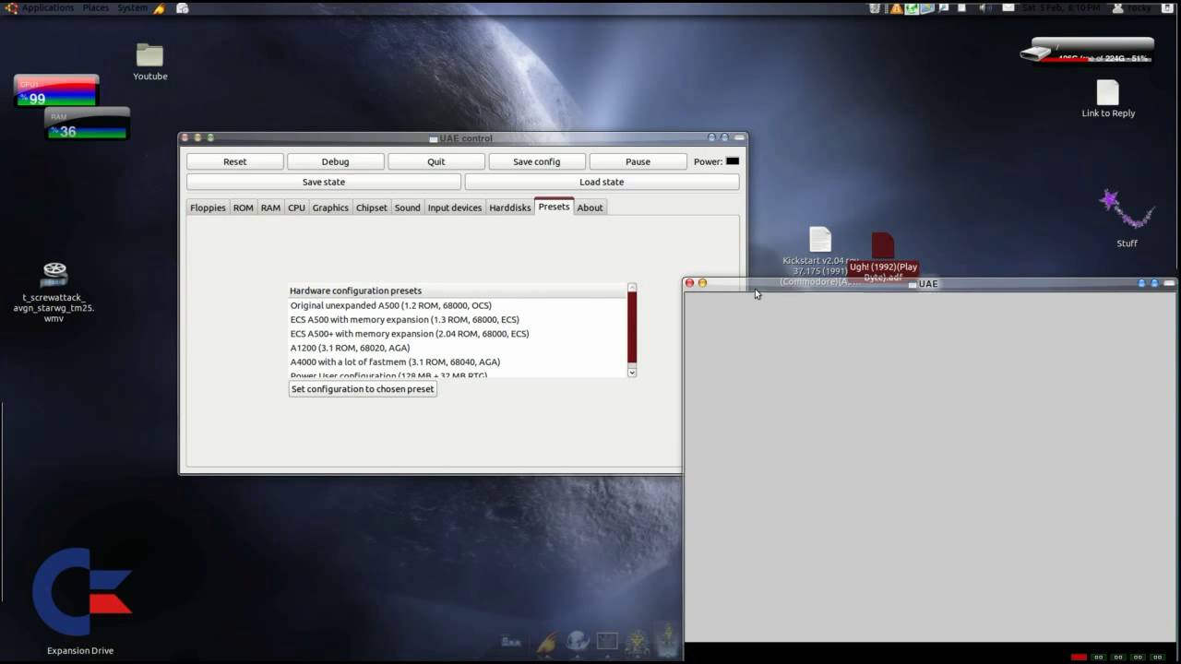
Step: Reposition the emulator display, advance past the boot menu and Ugh! loading screen, and toggle the emulator's fullscreen mode
drag(759, 285, 462, 172)
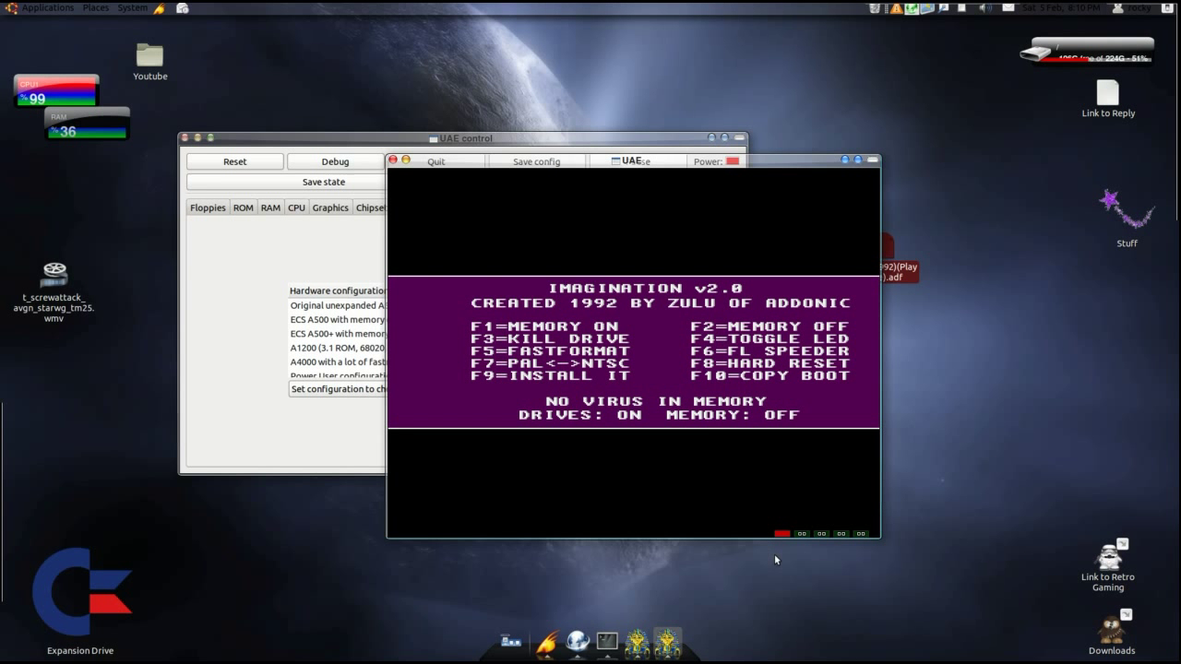
click(607, 243)
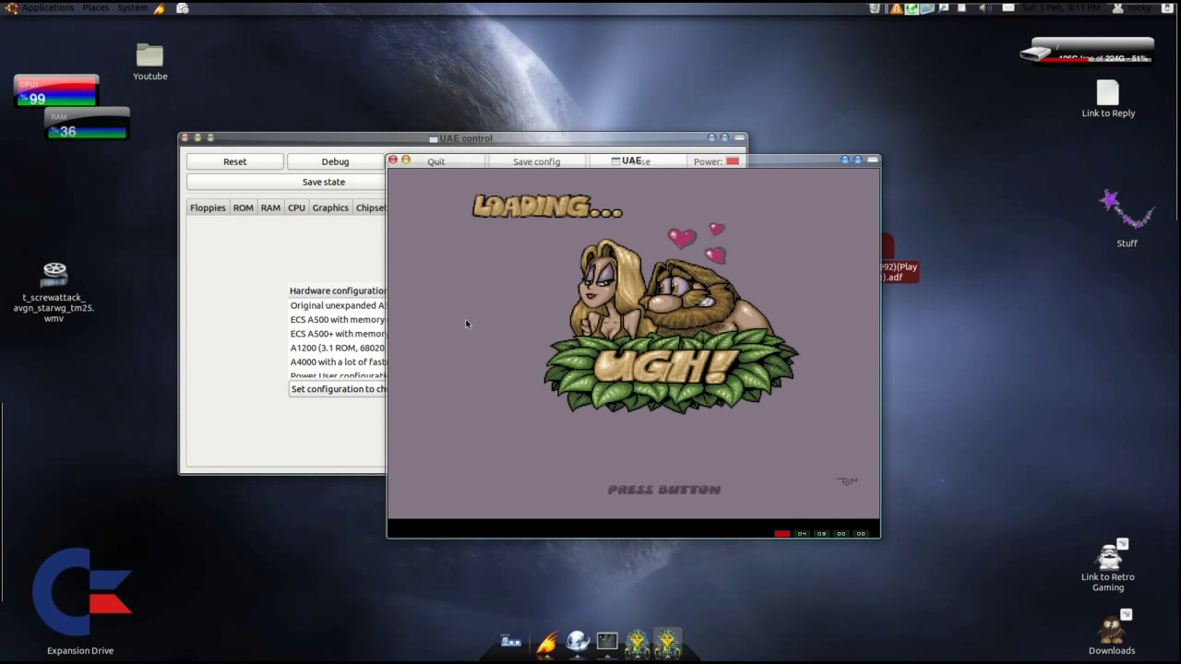
click(466, 323)
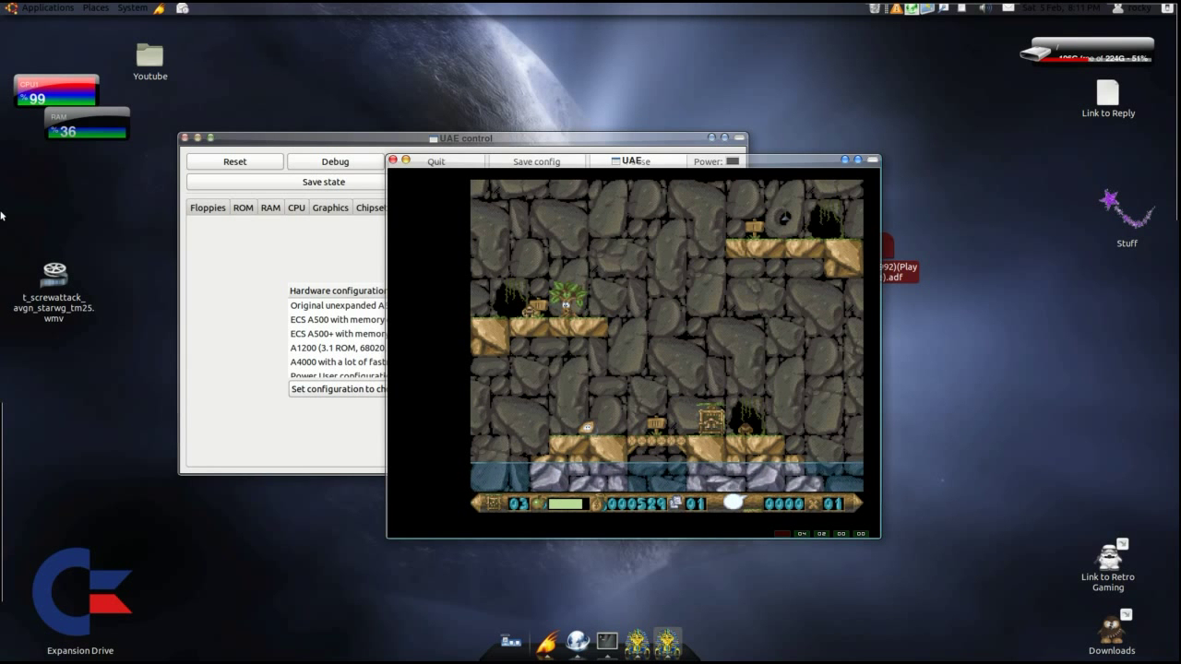
key(F12+s)
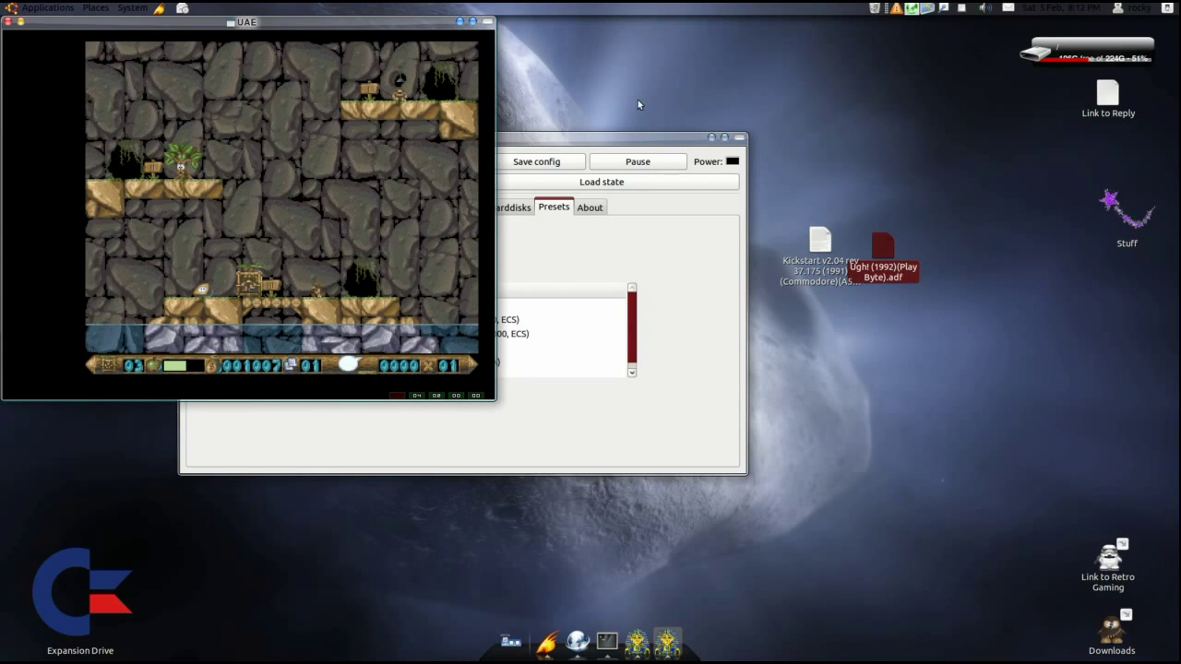
Step: Move the control window beside the game window, eject the Ugh! disk image from DF0, and reset the emulated Amiga
drag(526, 147, 844, 130)
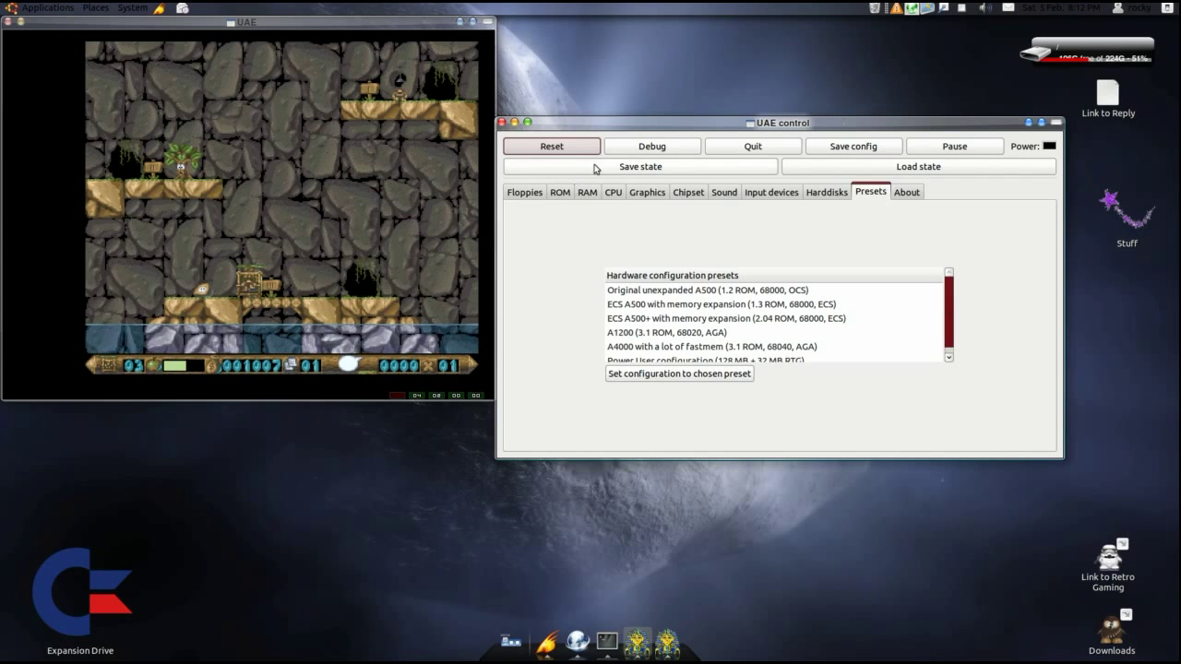
click(528, 194)
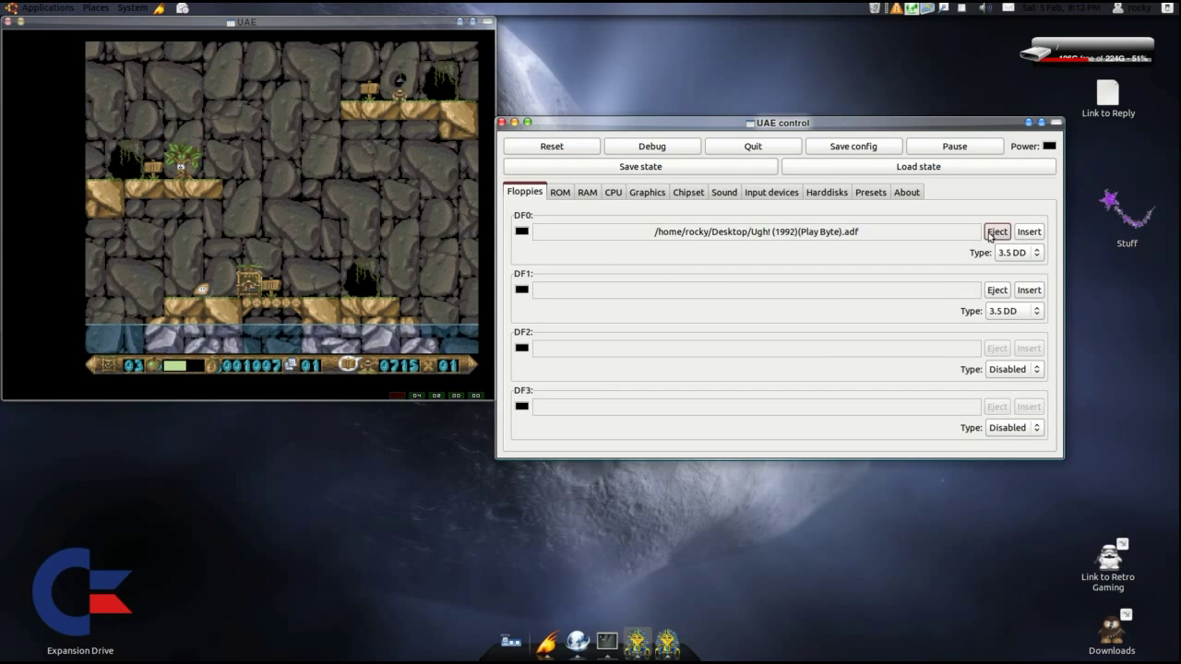
click(997, 232)
click(581, 148)
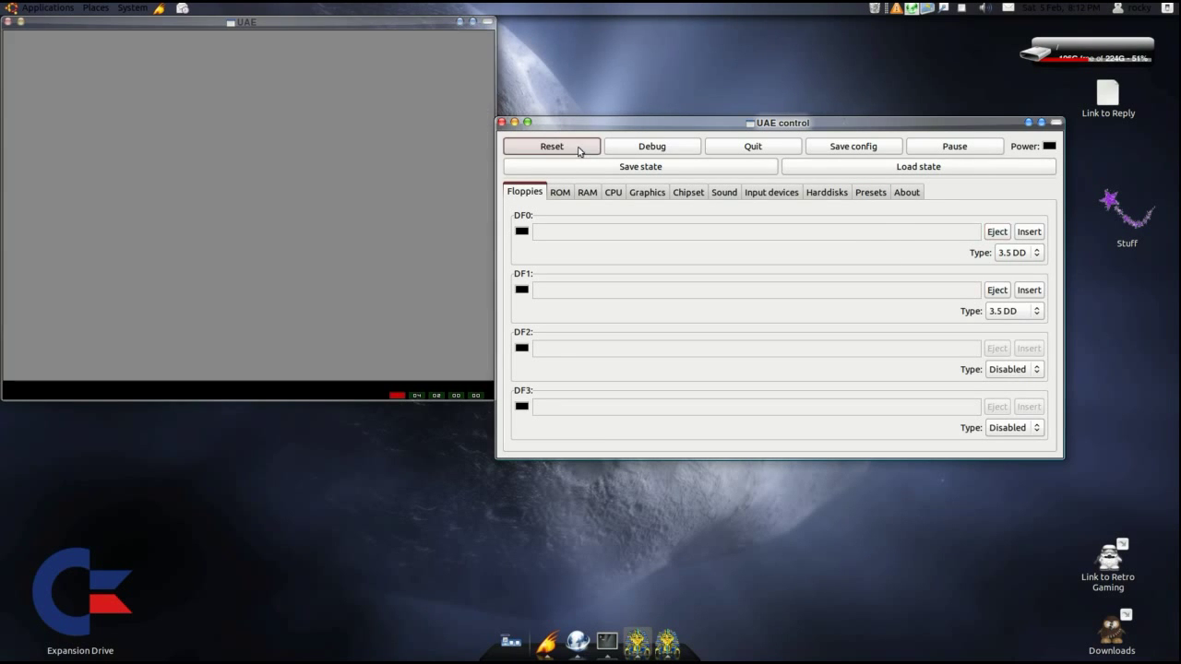
click(302, 58)
drag(301, 58, 590, 143)
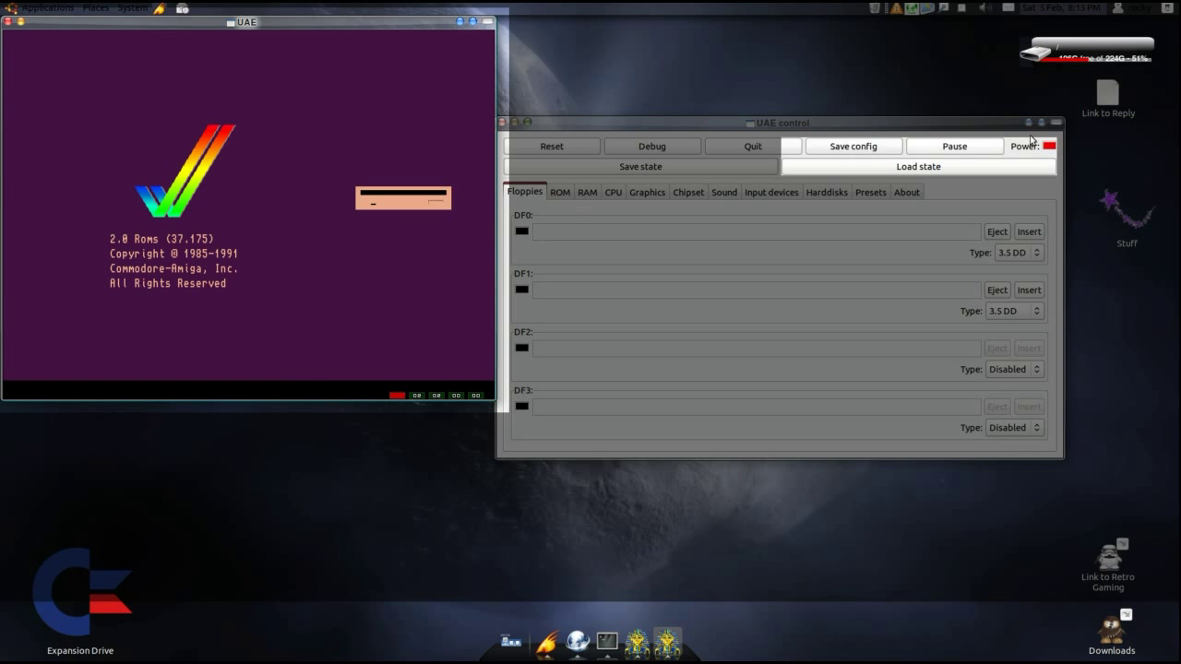
click(1032, 138)
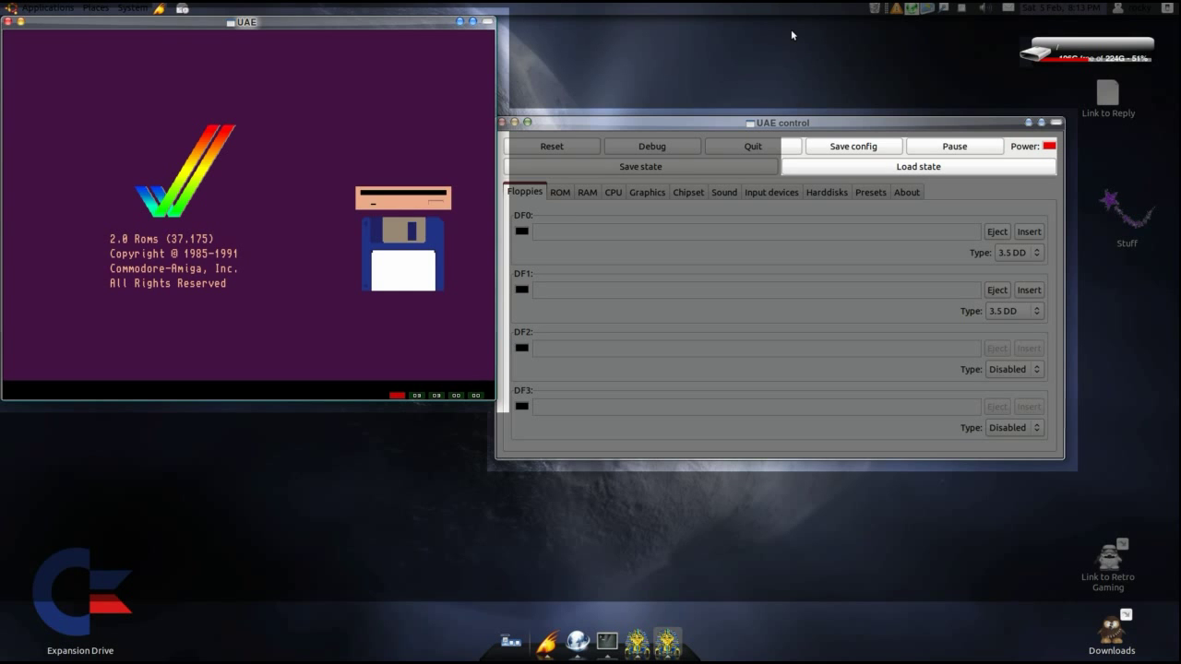